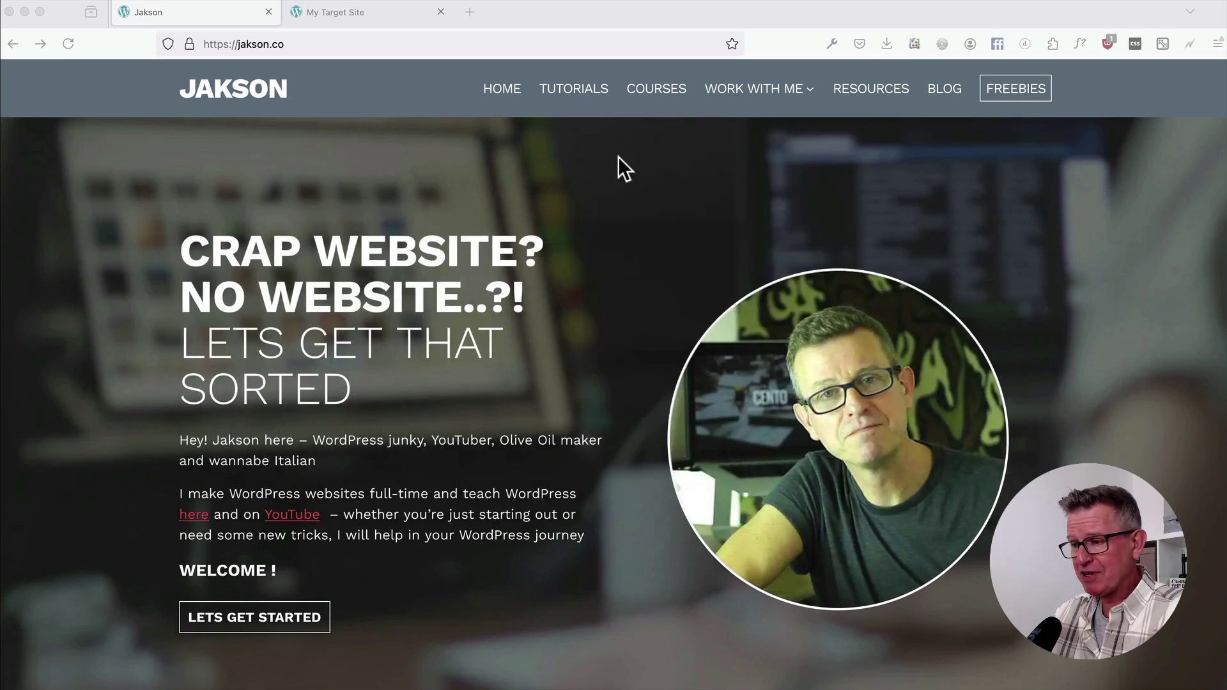
Reload the blank My Target Site homepage, then switch to the window with the Jakson.co admin.
left_click(573, 93)
left_click(352, 10)
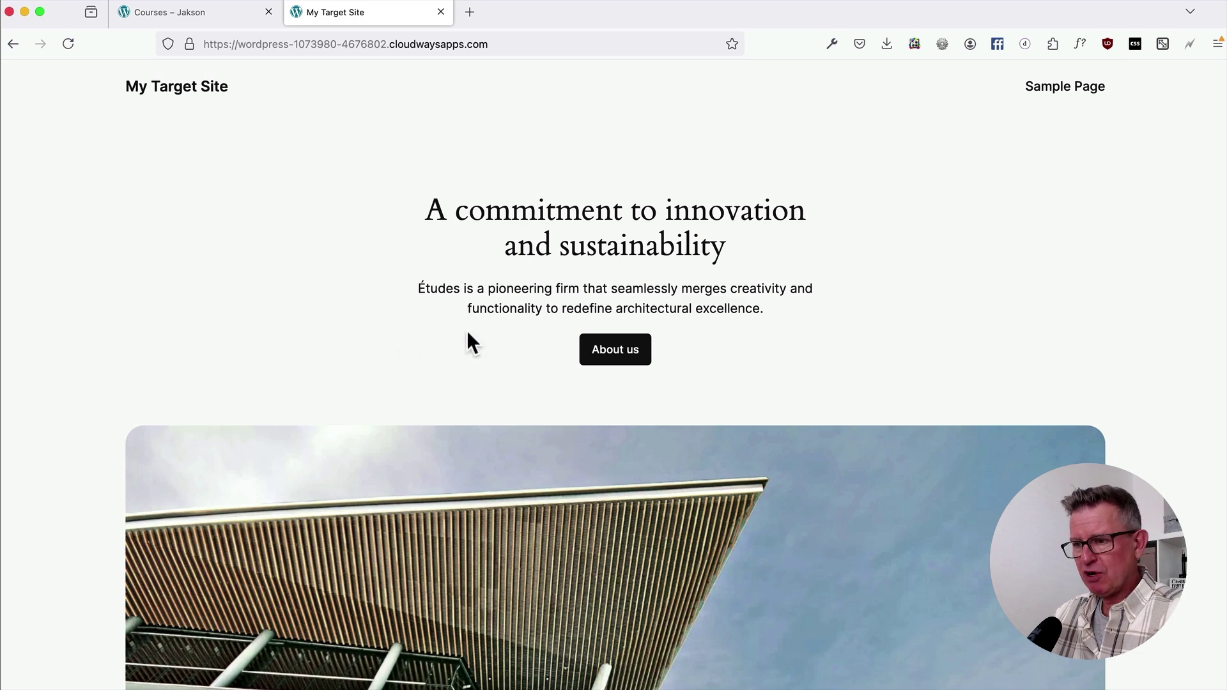
left_click(156, 89)
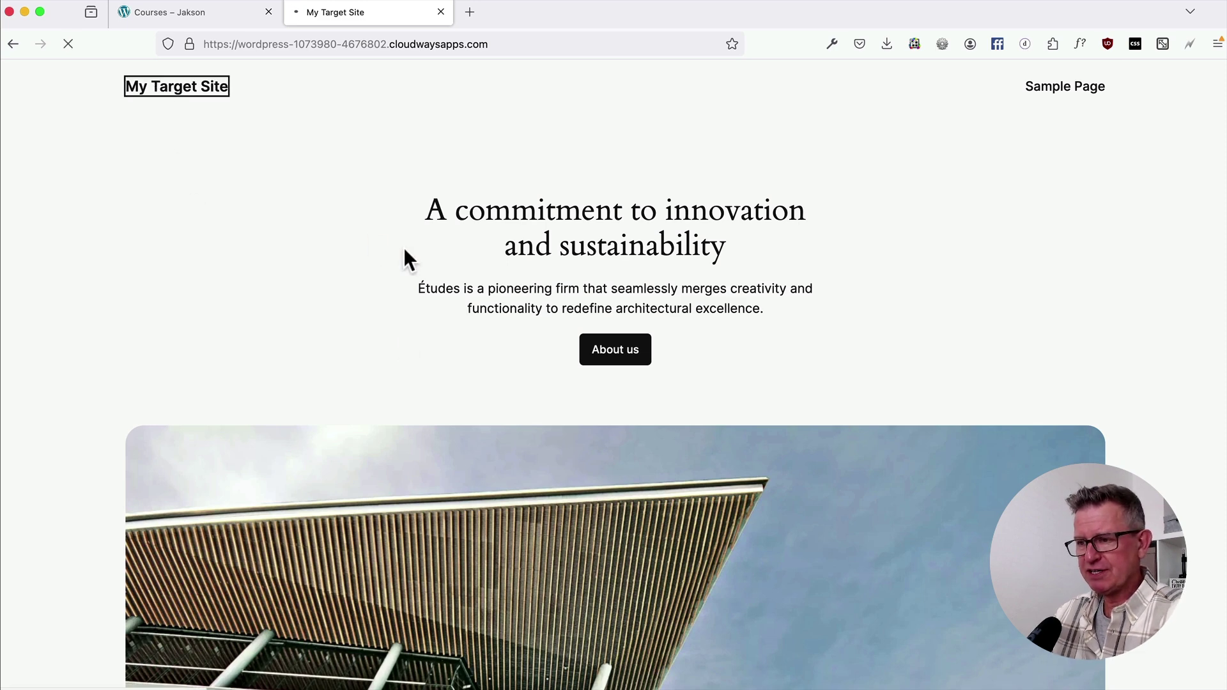
key("super+Tab")
key("super+Tab")
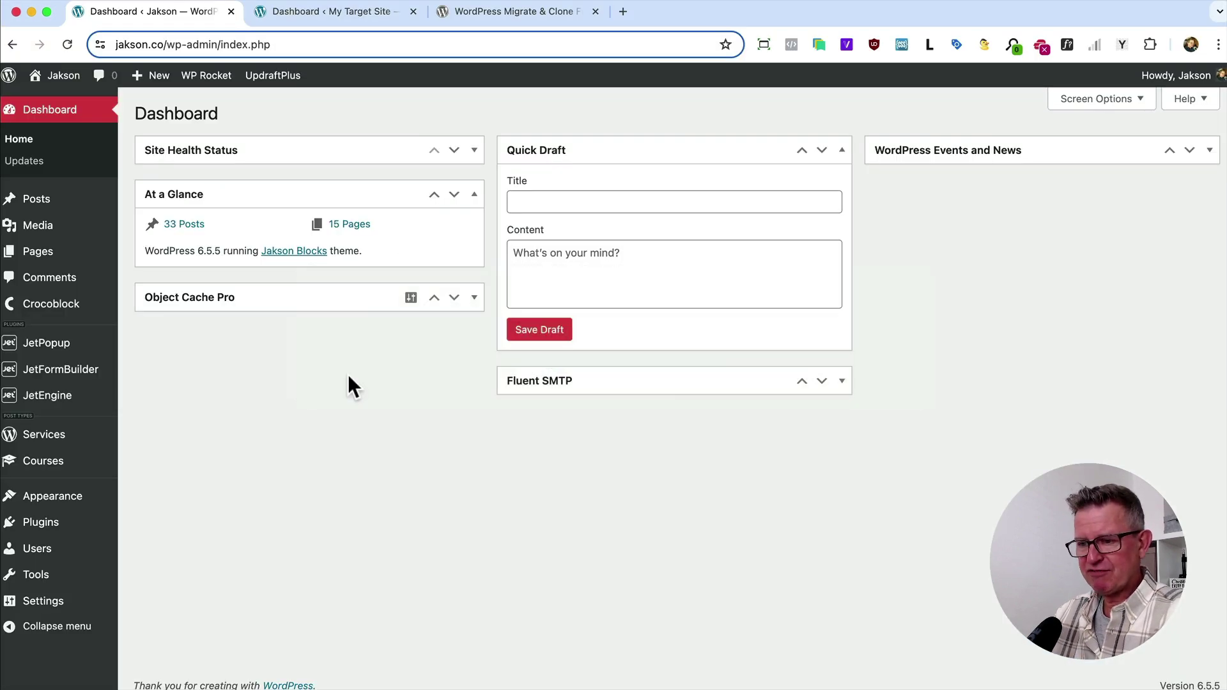
On Jakson.co, search the plugin directory for 'Migrate Guru' and install it.
mouse_move(67, 522)
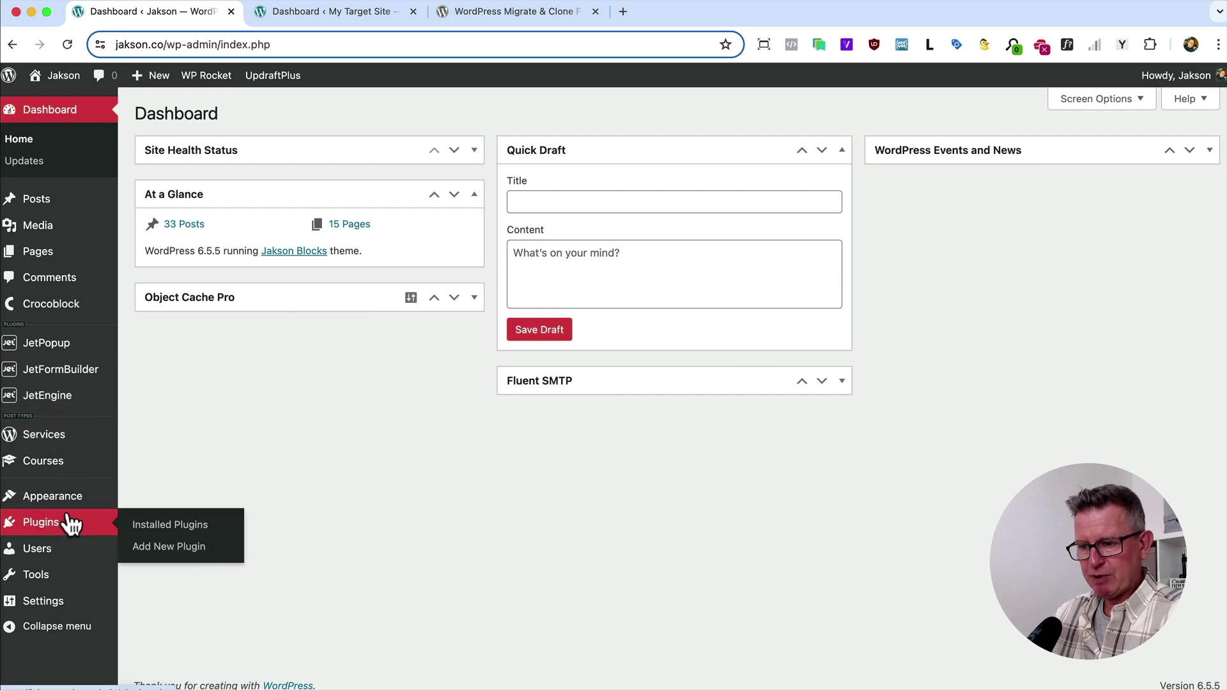
left_click(217, 555)
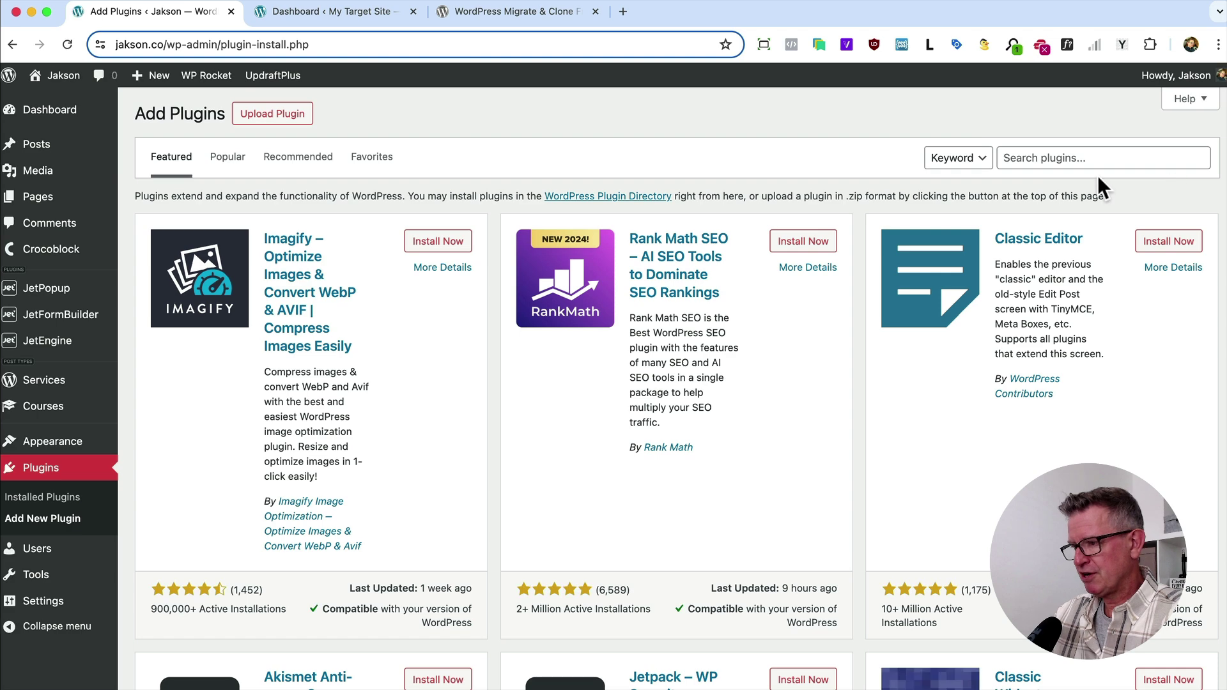
left_click(1038, 157)
type("Migrate Guru")
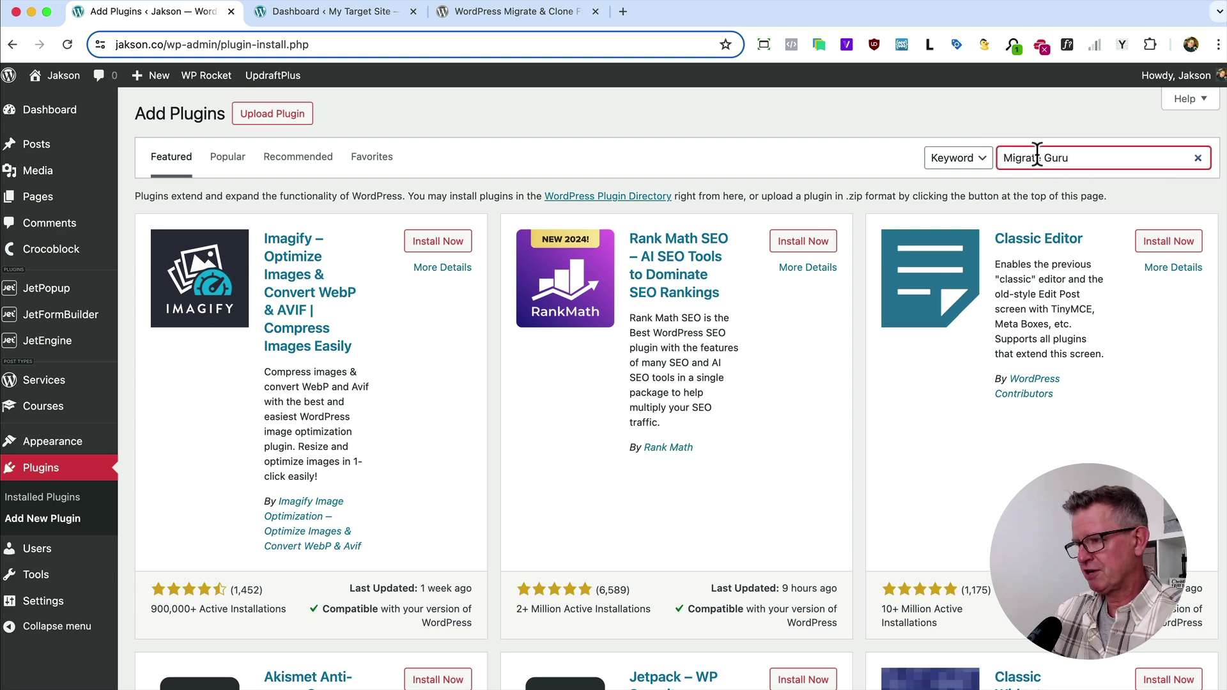
left_click(448, 250)
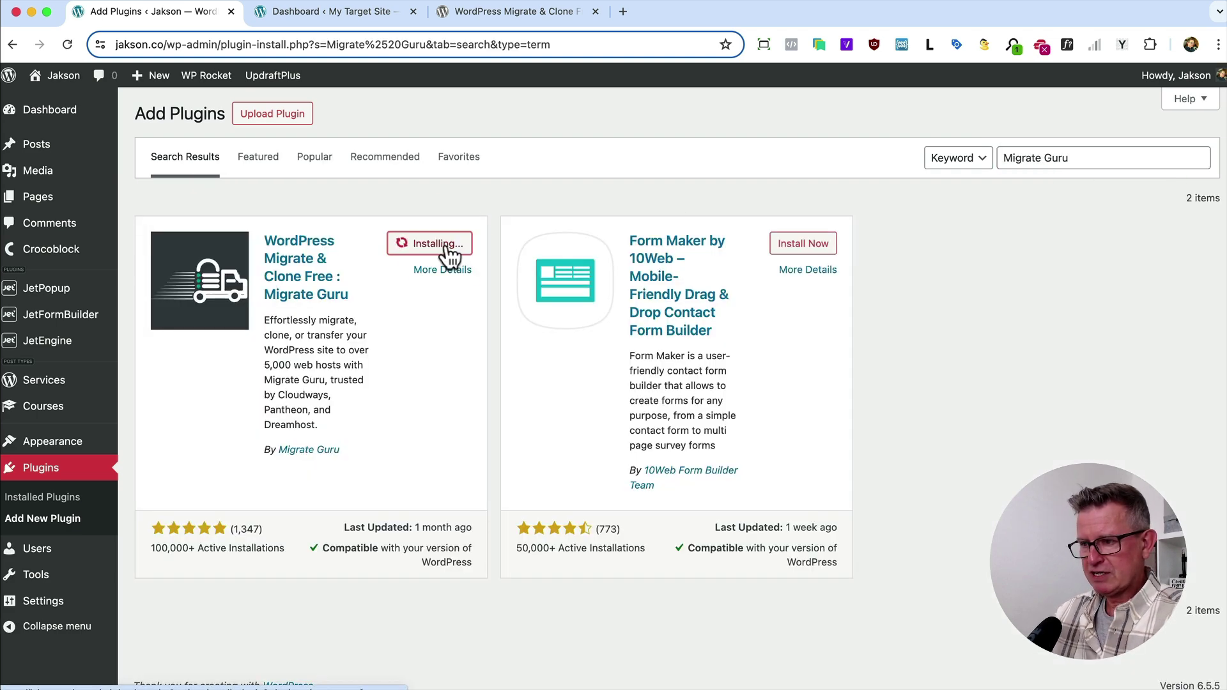
On My Target Site, search for 'Migrate Guru', install it and activate it.
left_click(351, 13)
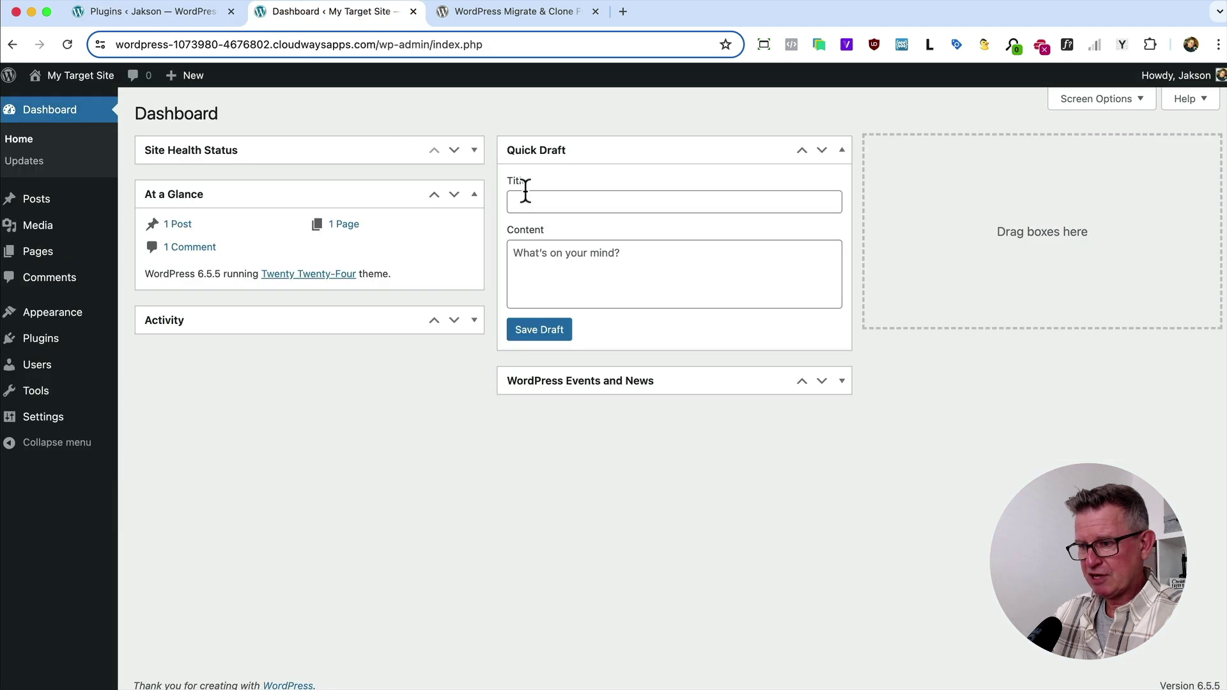
mouse_move(64, 339)
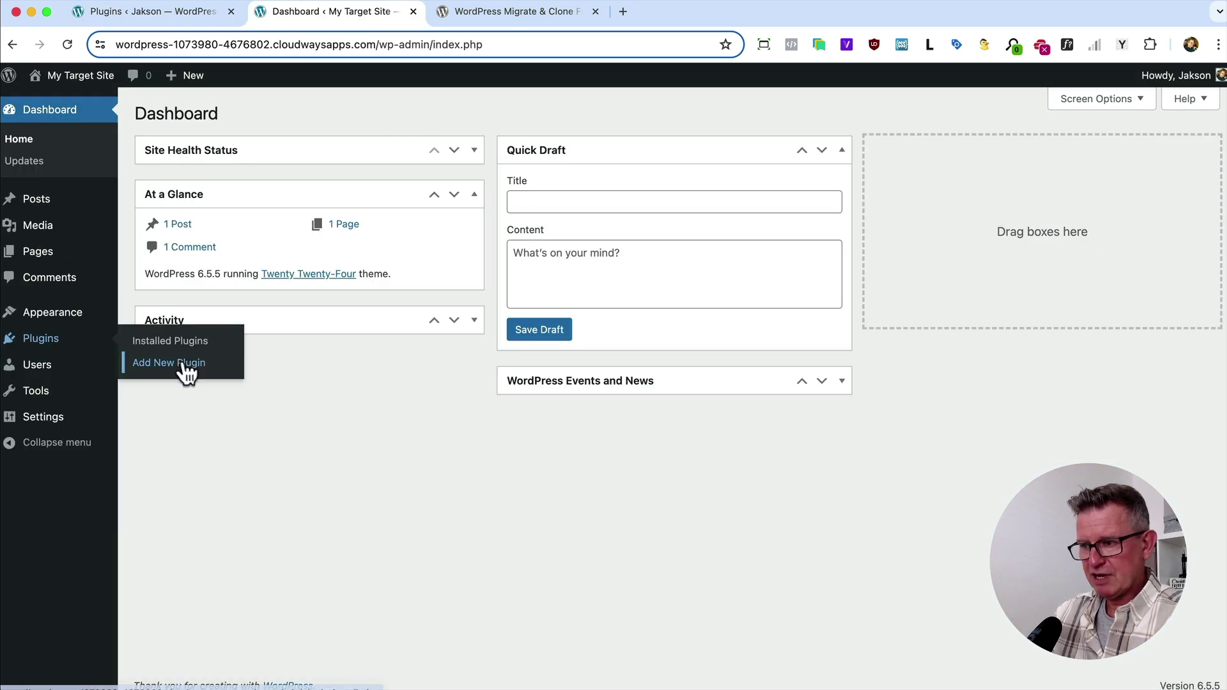
left_click(185, 366)
left_click(1049, 157)
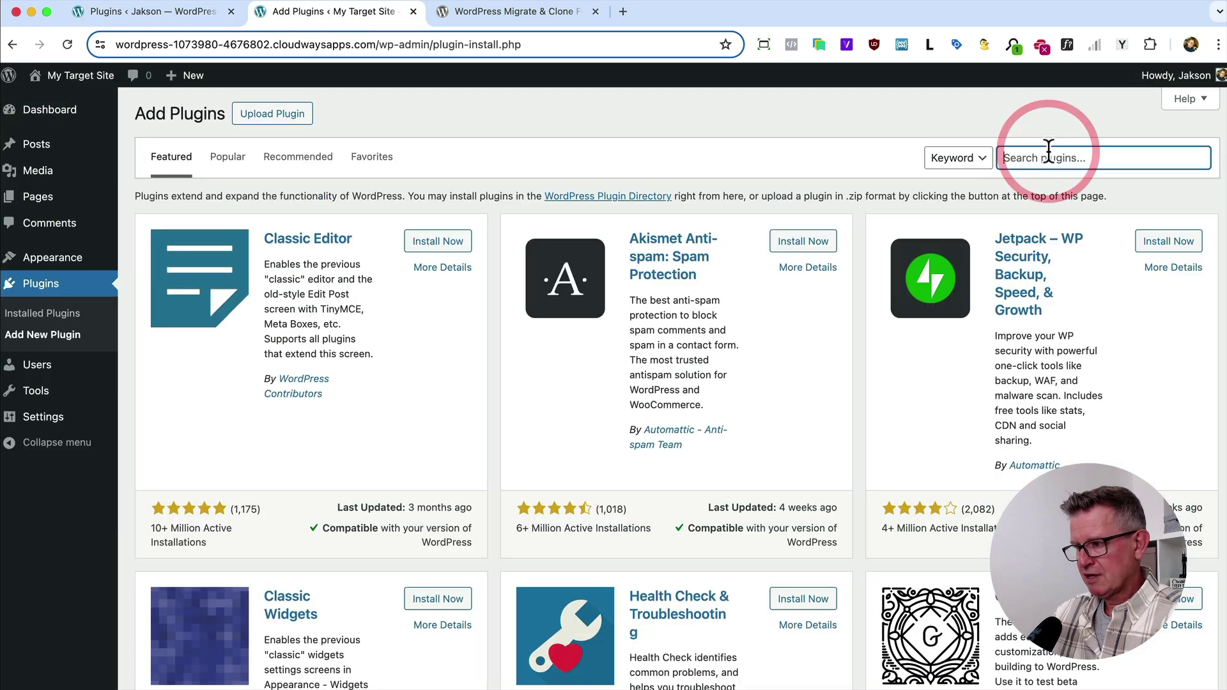
type("Migrate Guru")
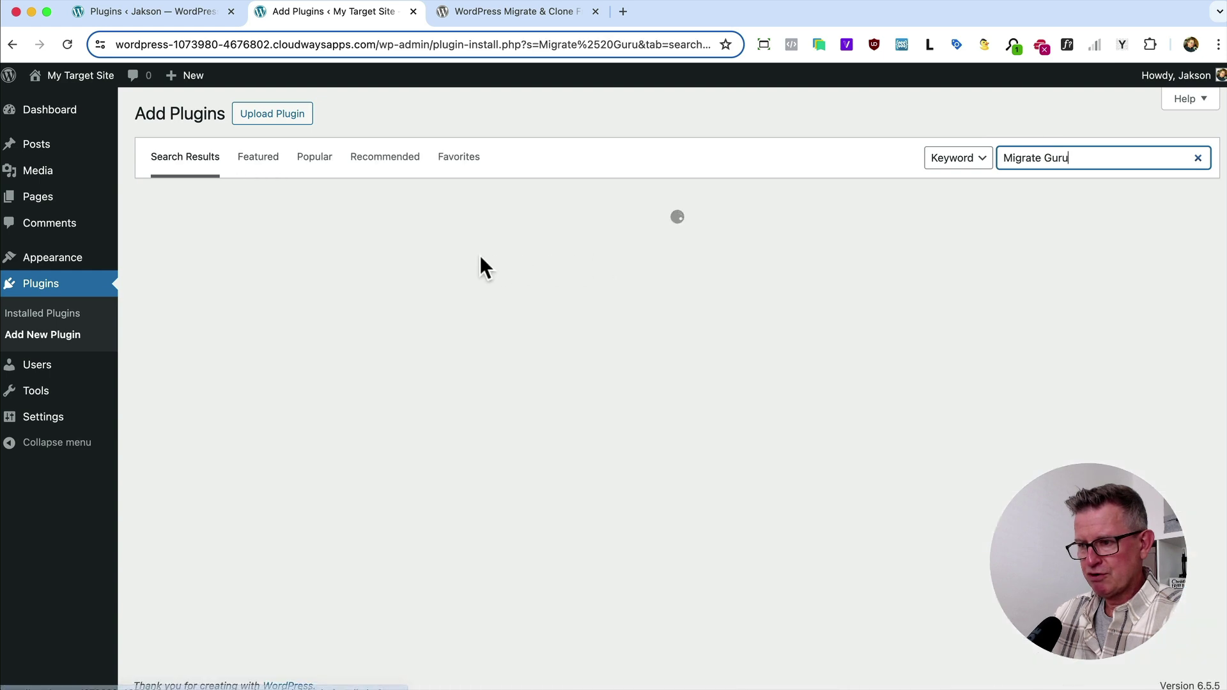
left_click(431, 245)
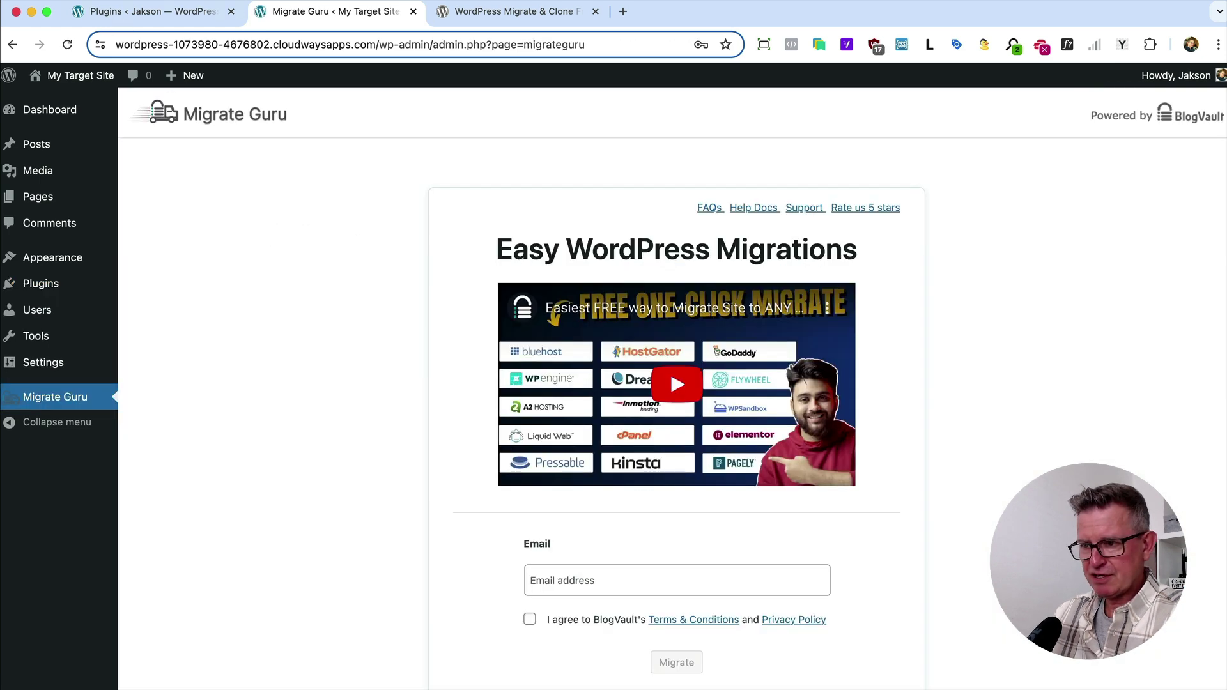
left_click(153, 11)
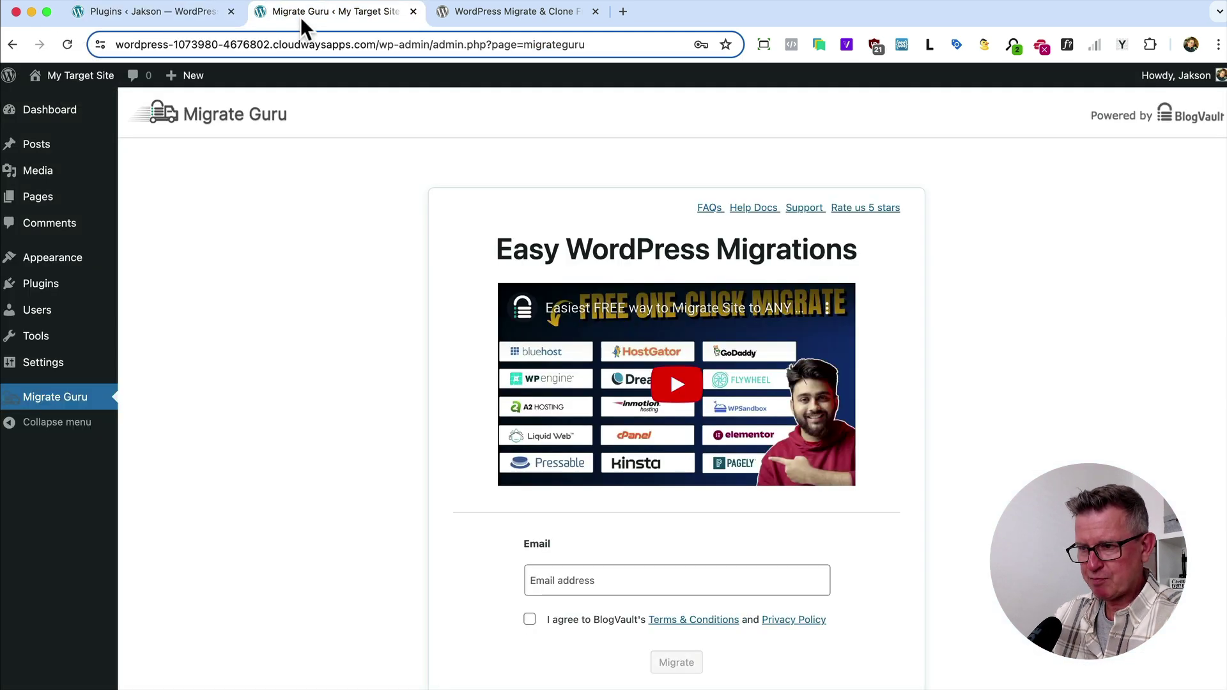
Open the Migrate Guru page on the Jakson.co site.
left_click(301, 17)
left_click(177, 14)
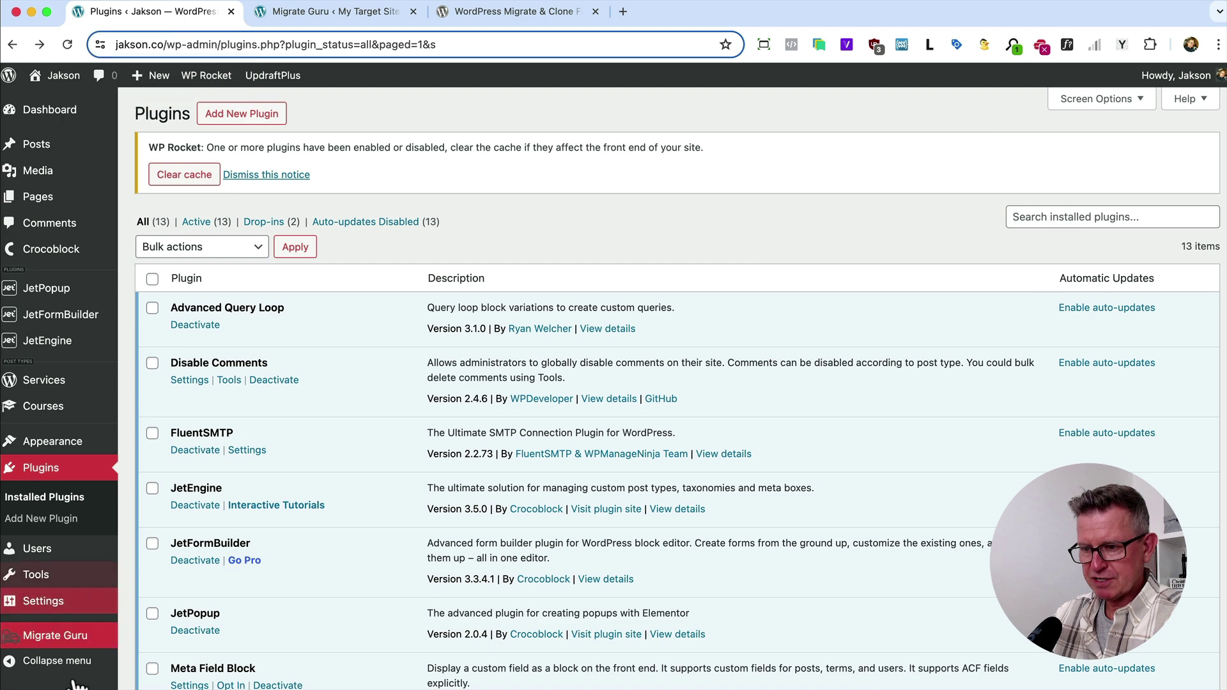
left_click(42, 642)
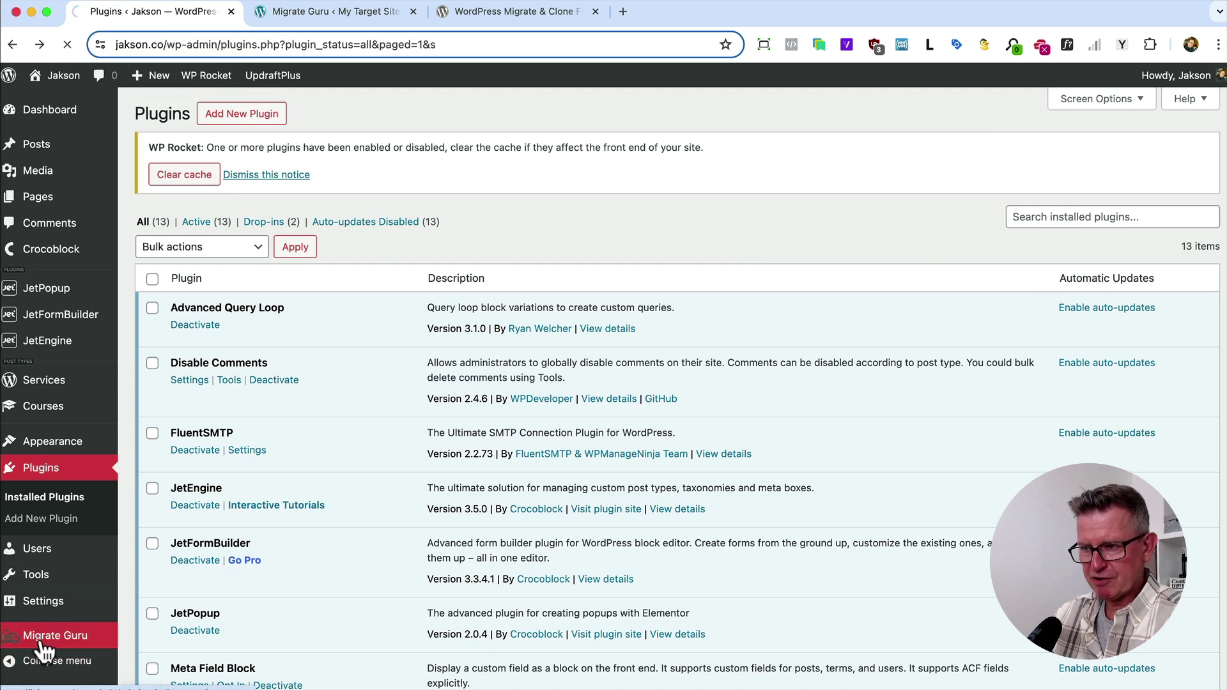
scroll(343, 313, "down", 4)
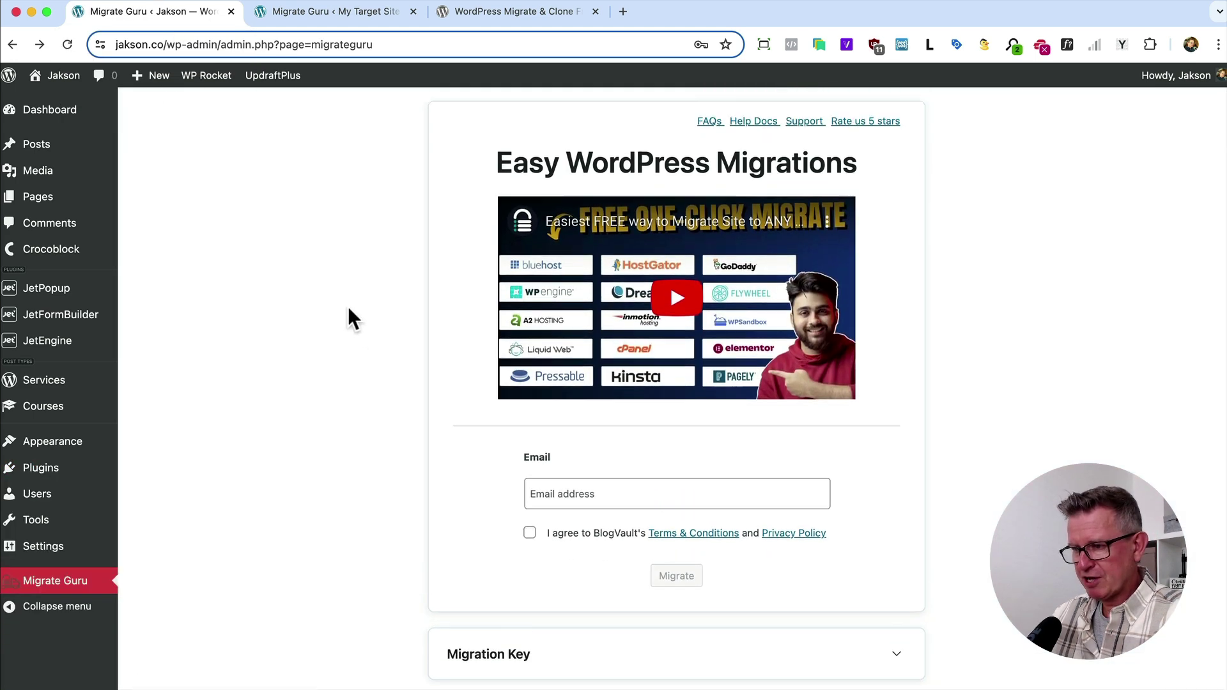
Enter the contact e-mail address, agree to BlogVault's terms, and start the migration.
left_click(576, 454)
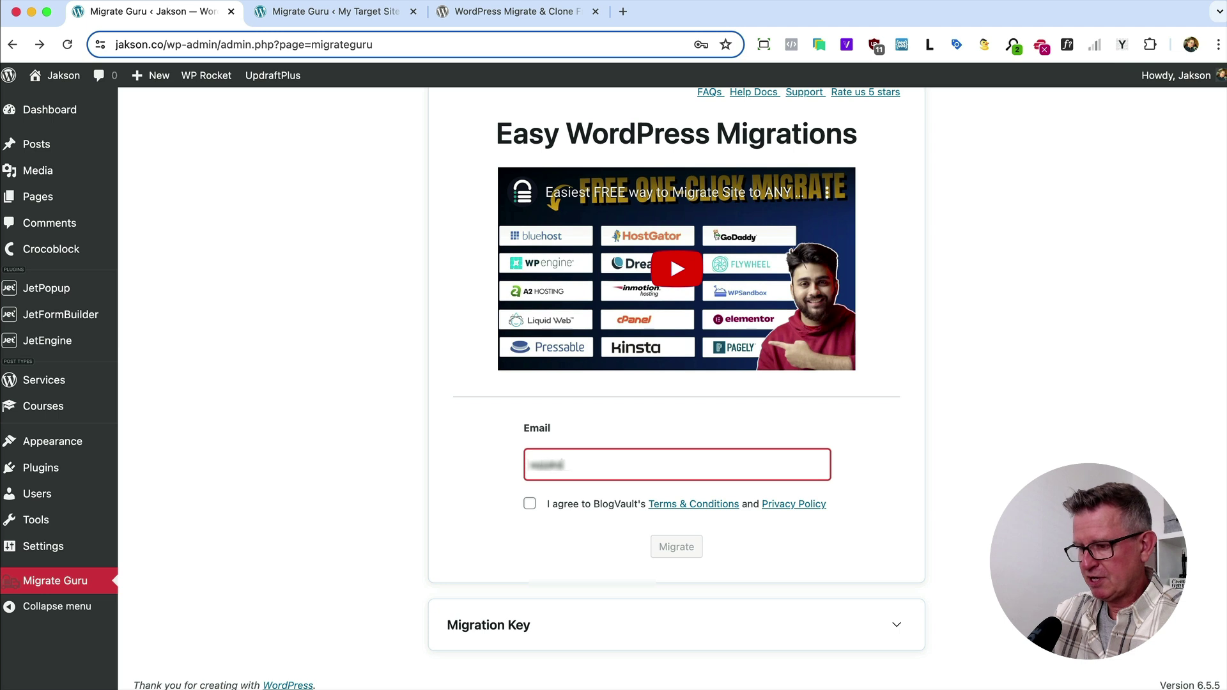
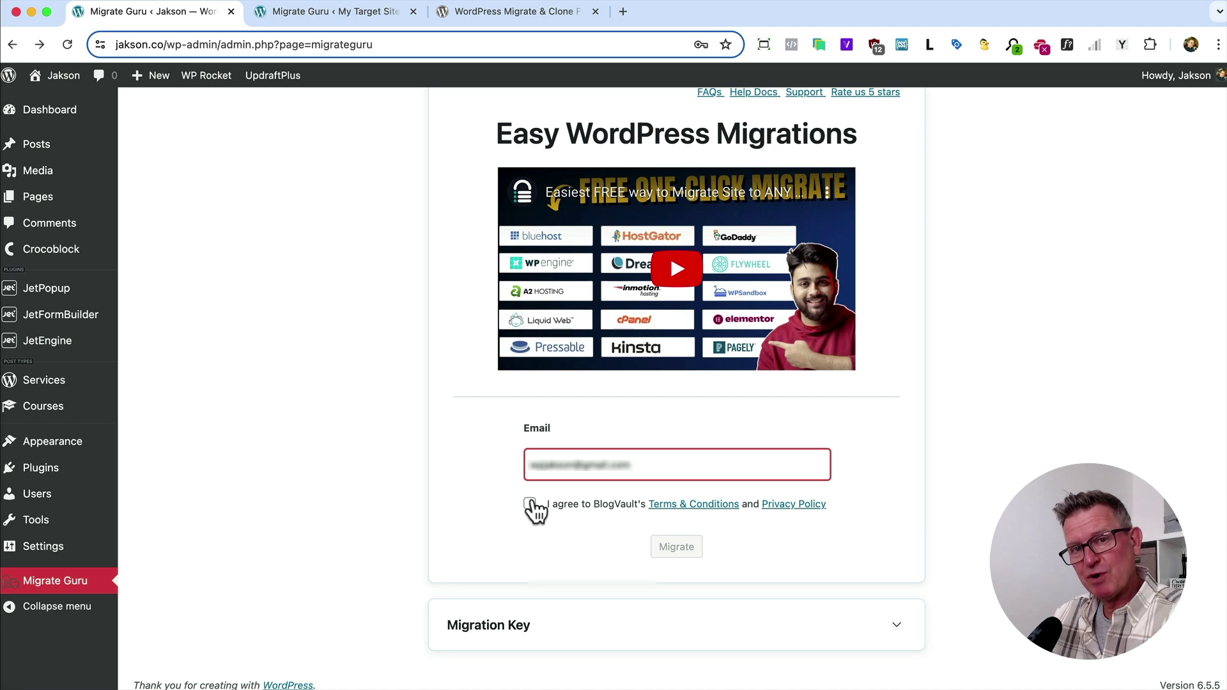
left_click(533, 509)
left_click(684, 554)
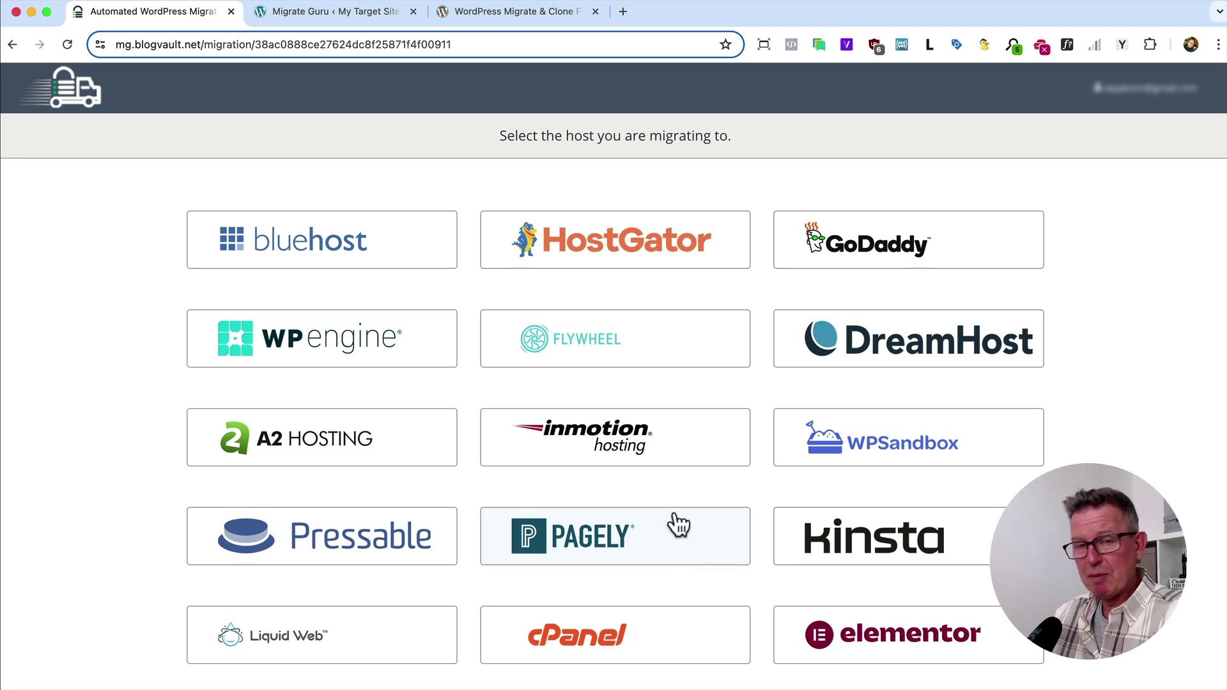
Choose Other Hosts as the destination host to get the migration key form.
scroll(676, 523, "down", 3)
left_click(639, 647)
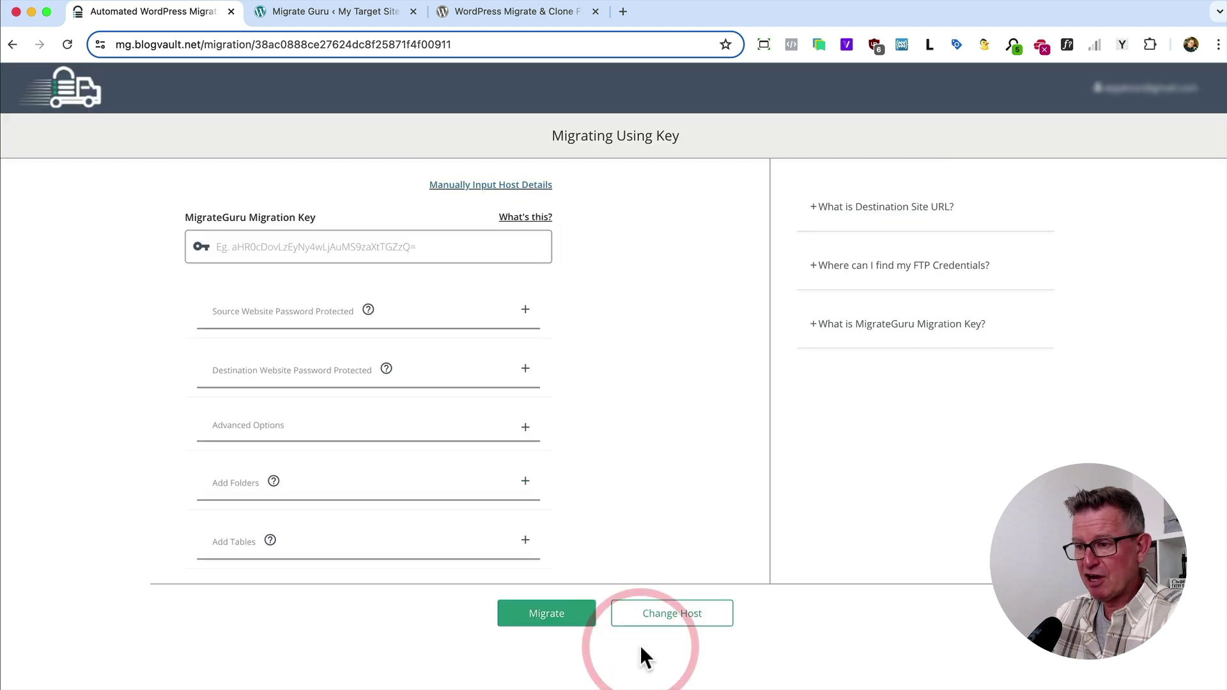
double_click(229, 216)
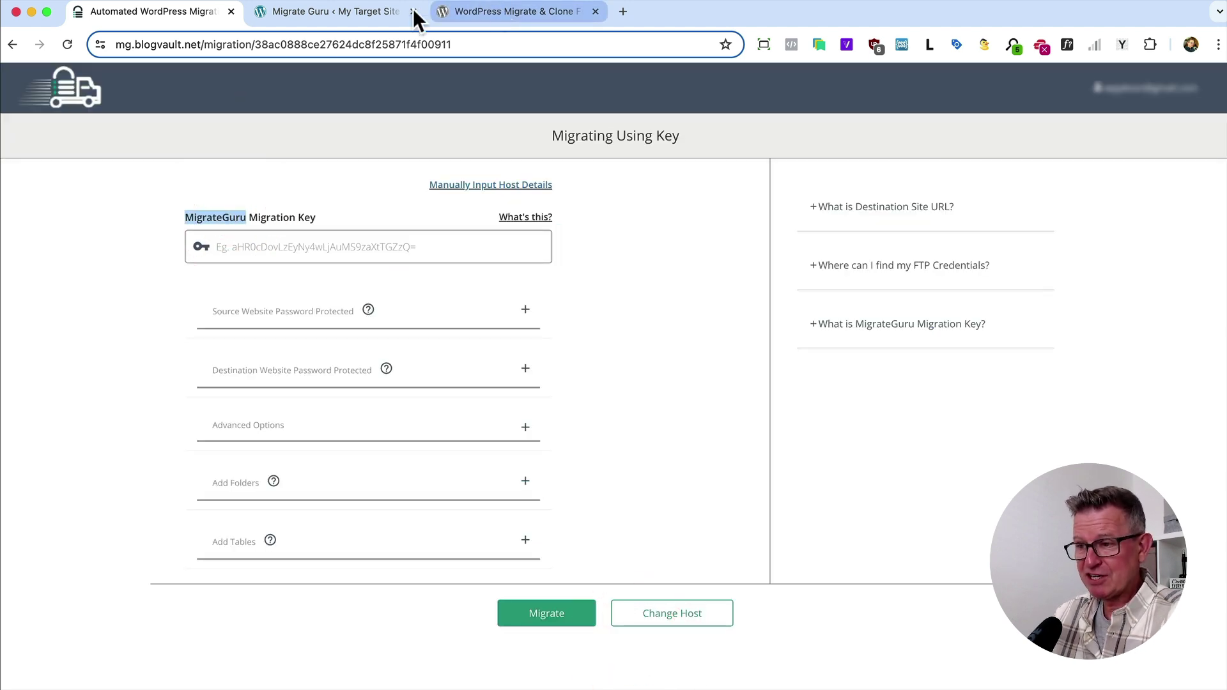
Reveal the migration key on My Target Site's Migrate Guru page and copy it.
left_click(332, 17)
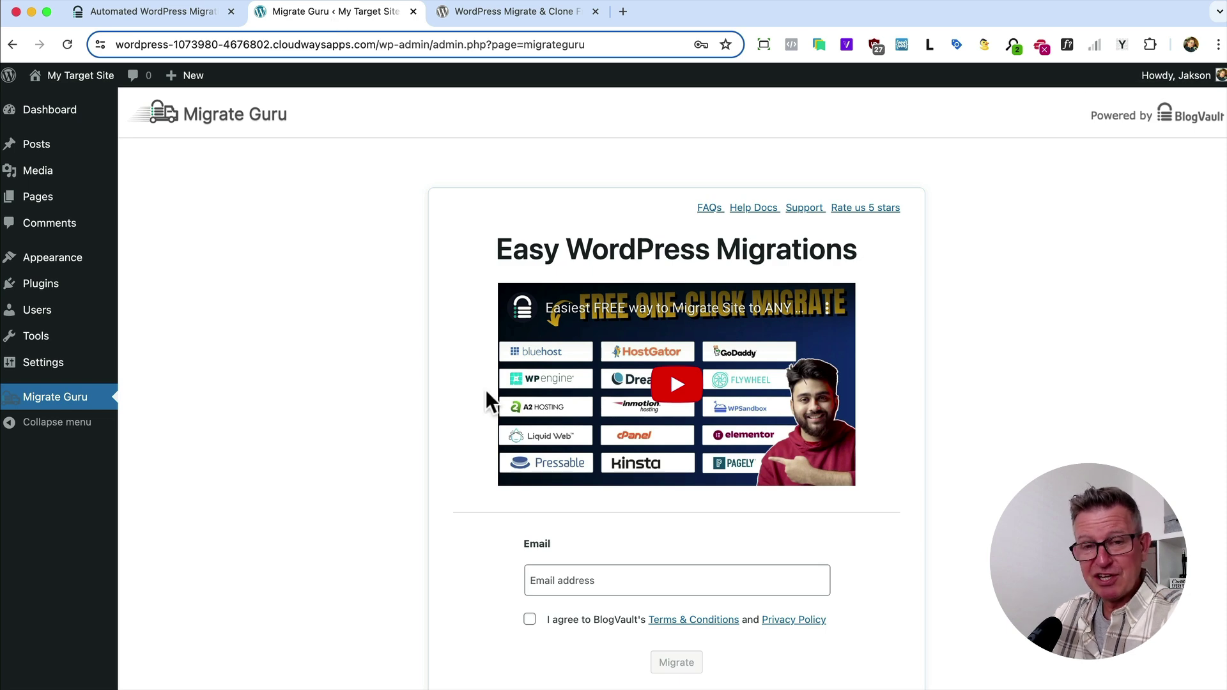
scroll(680, 568, "down", 3)
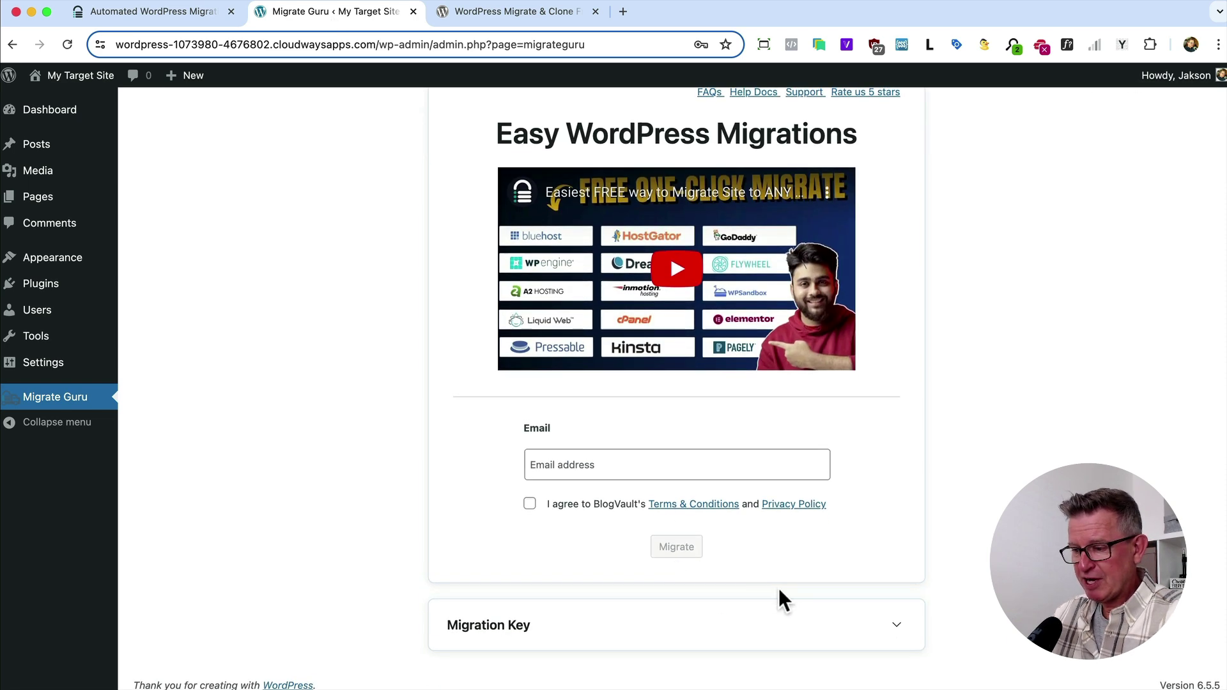
left_click(896, 633)
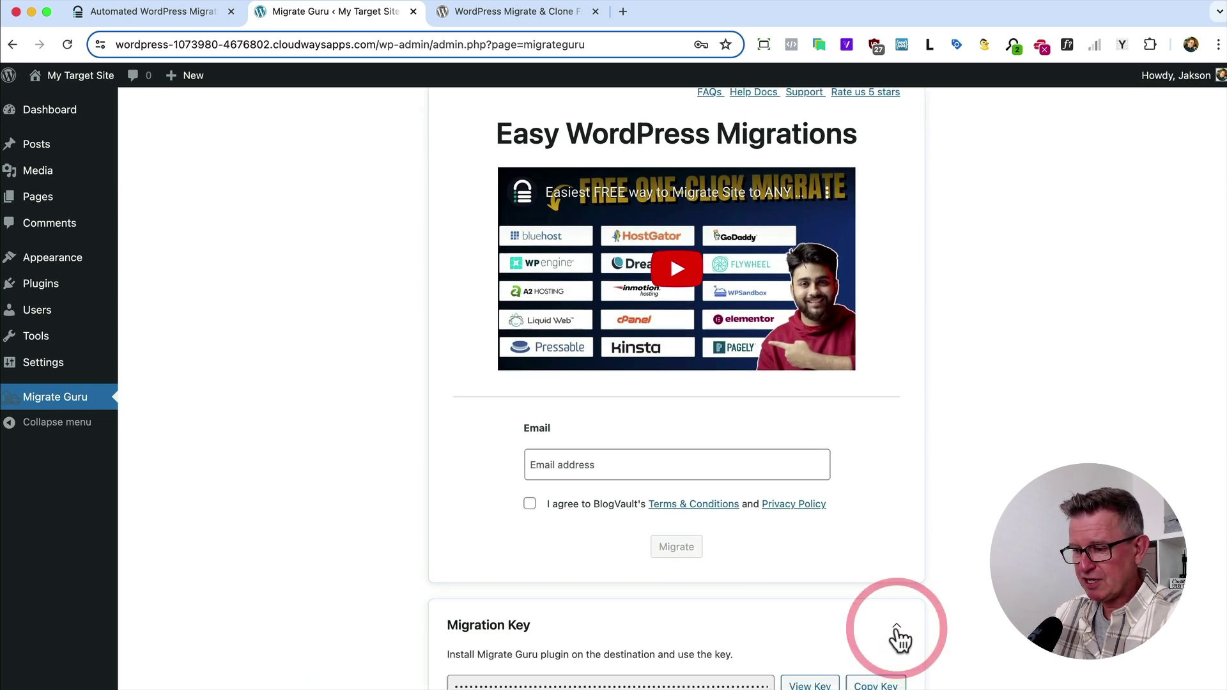
scroll(895, 639, "down", 2)
left_click(881, 625)
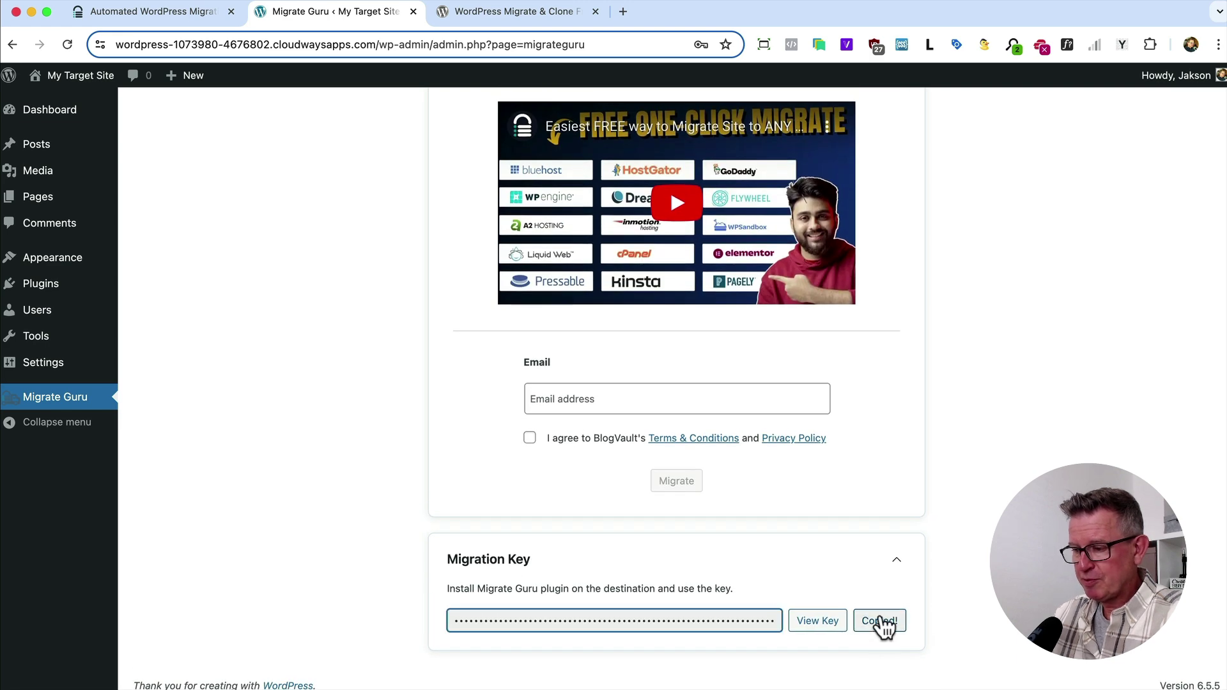
Paste the target site's key into the BlogVault Migration Key field and click Migrate.
left_click(143, 13)
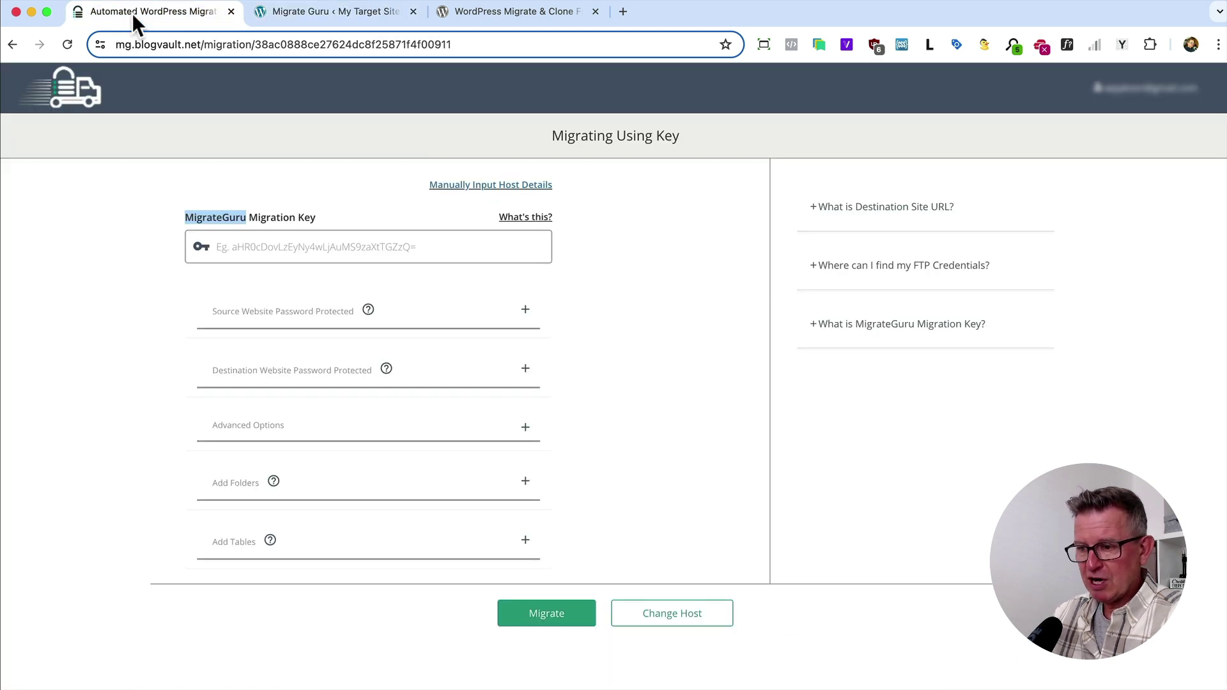
left_click(274, 243)
key("super+v")
left_click(667, 467)
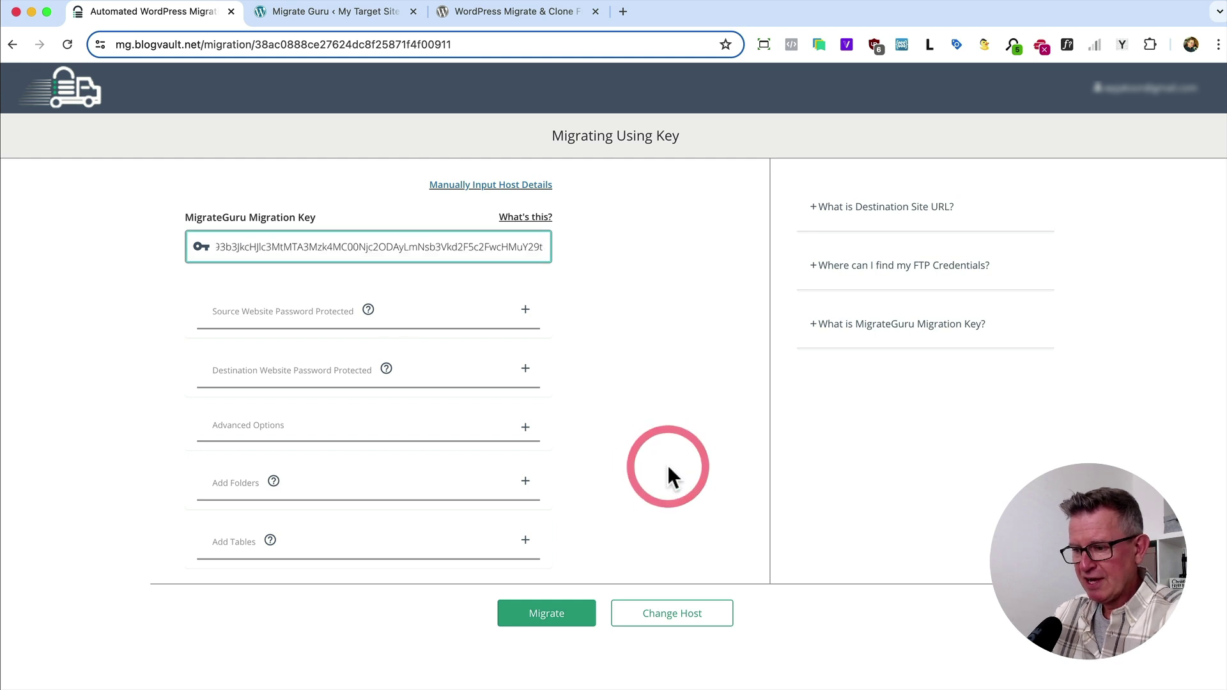
left_click(552, 607)
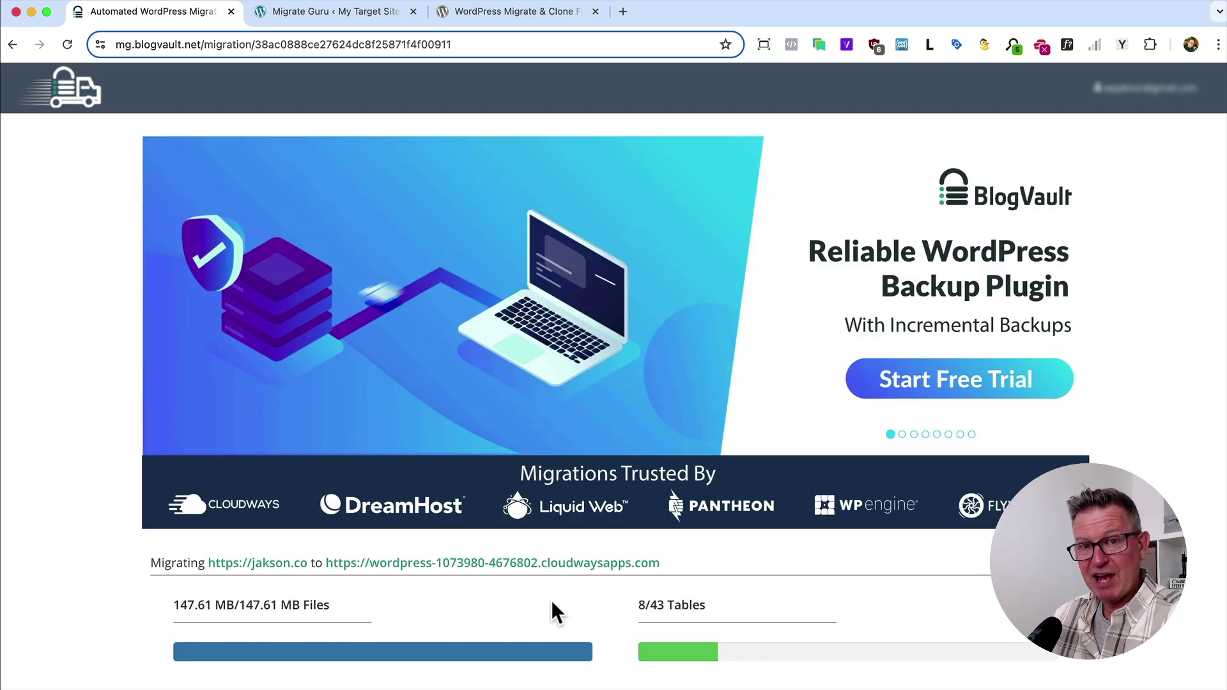
Wait until the progress page shows 'Migration completed successfully' with all 43/43 tables copied.
scroll(551, 600, "down", 3)
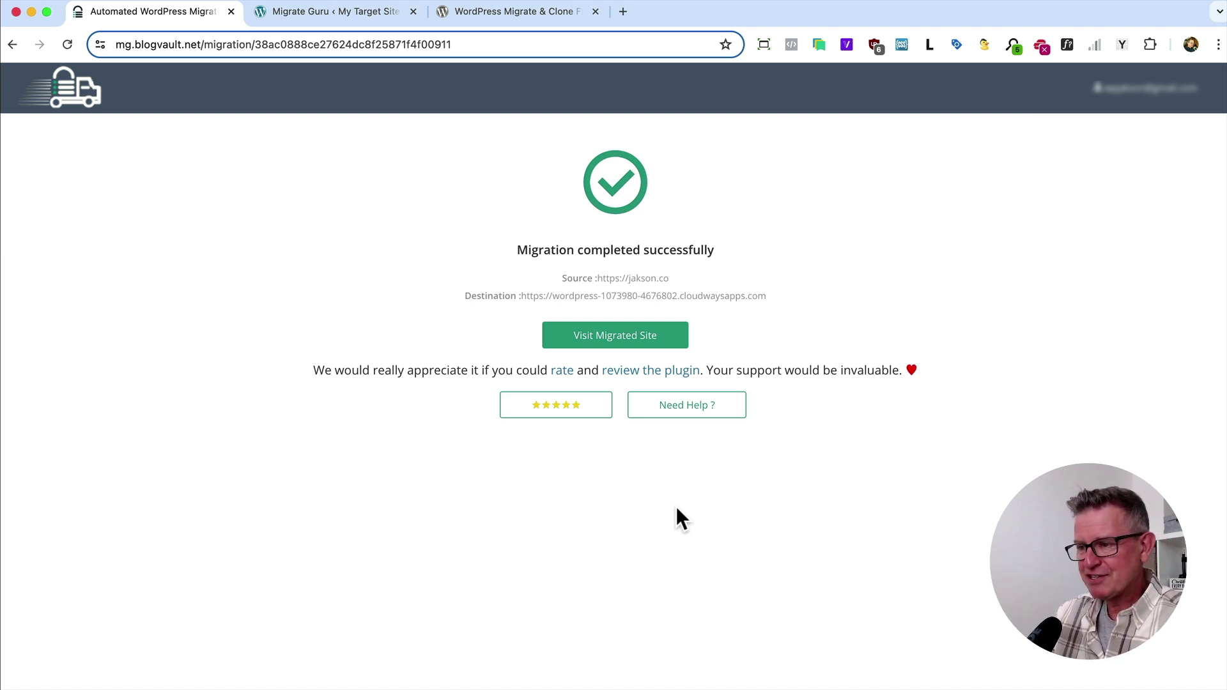
Reload My Target Site to see the migrated Jakson content, then open its Work with me page.
key("super+Tab")
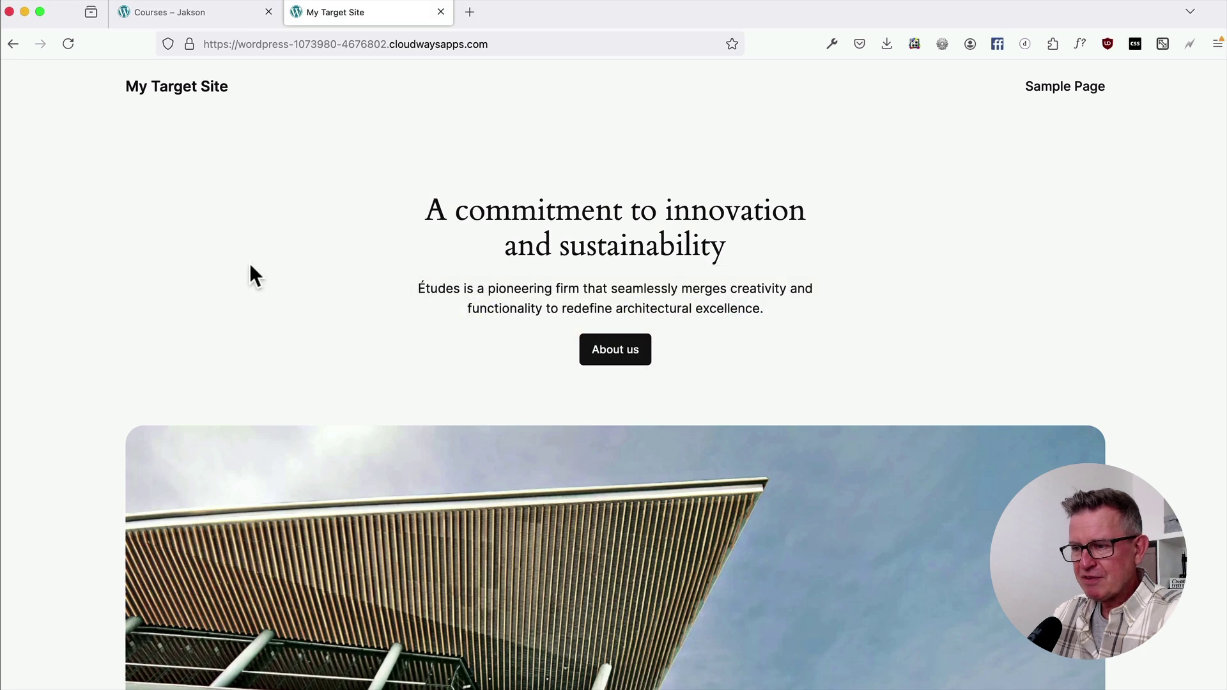
left_click(164, 19)
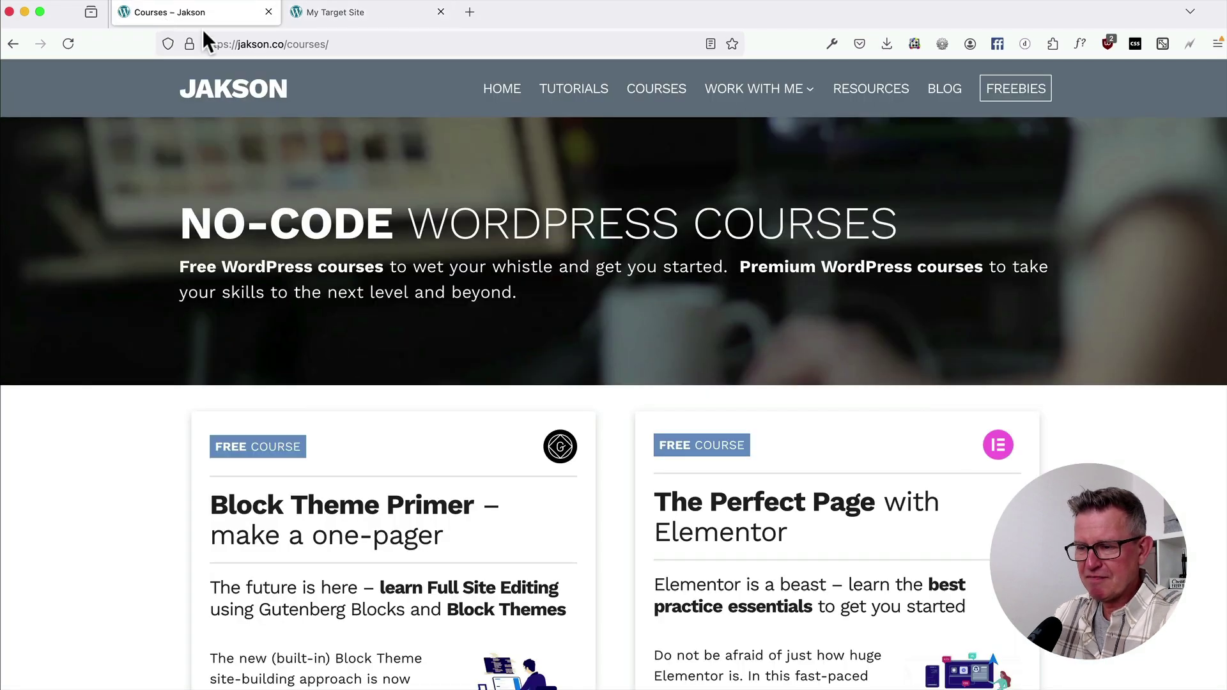
left_click(387, 18)
key("super+r")
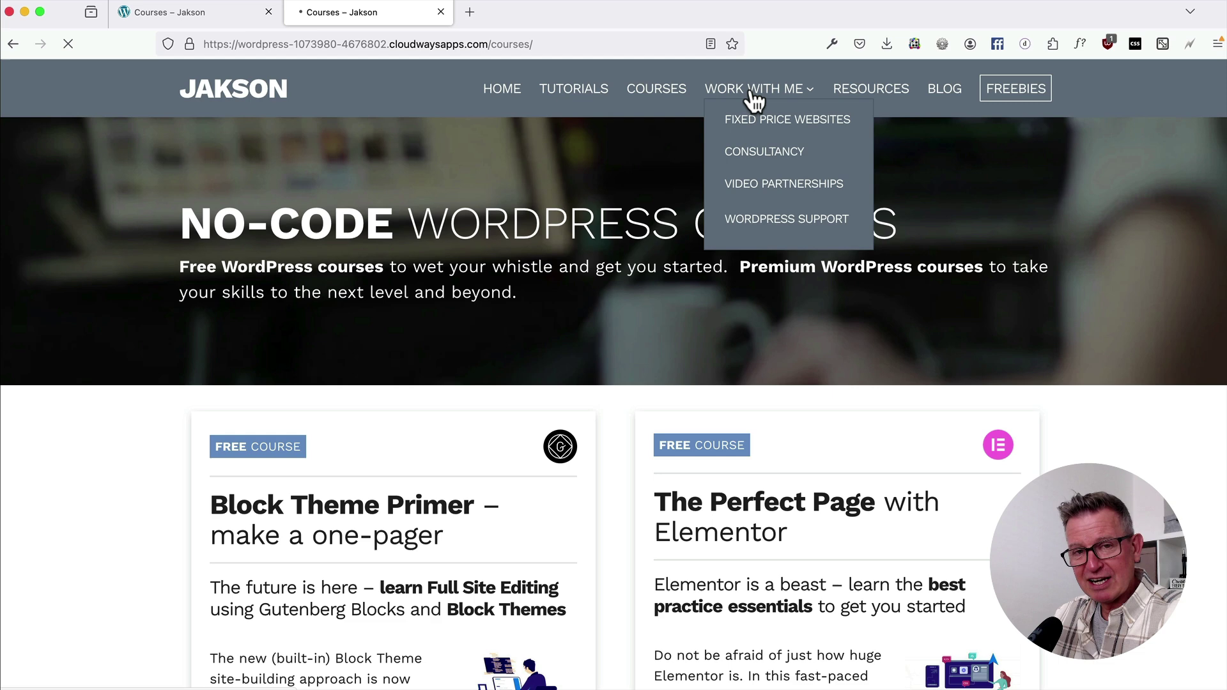
left_click(752, 97)
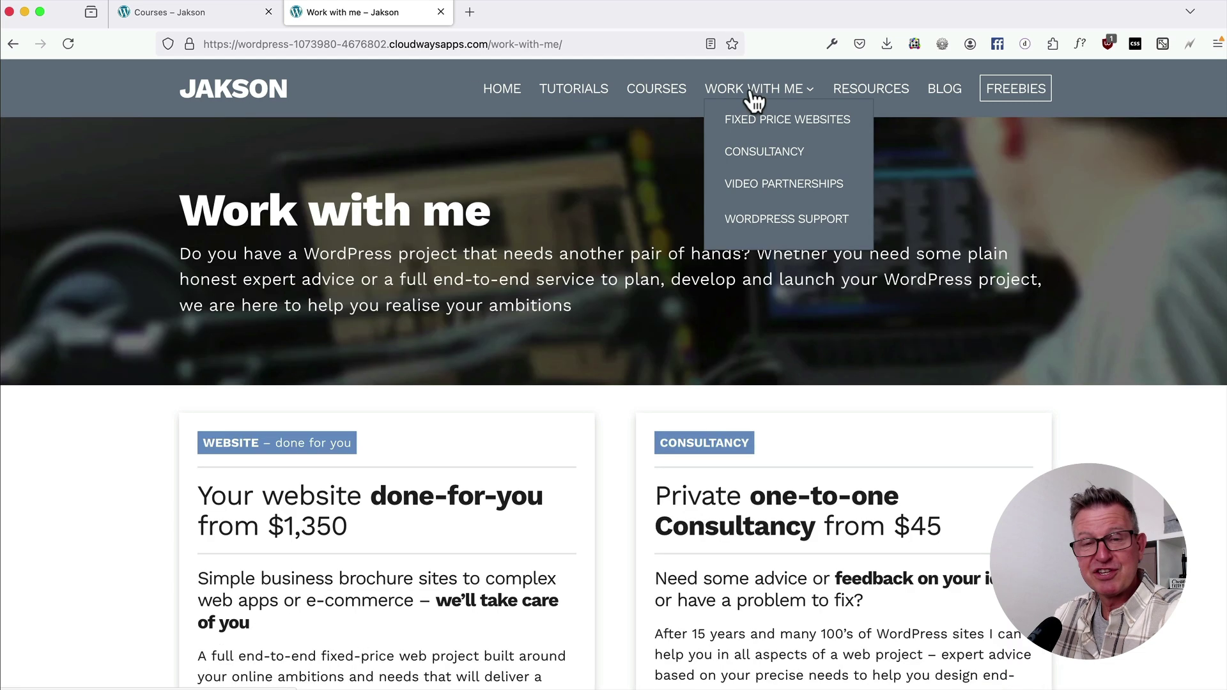